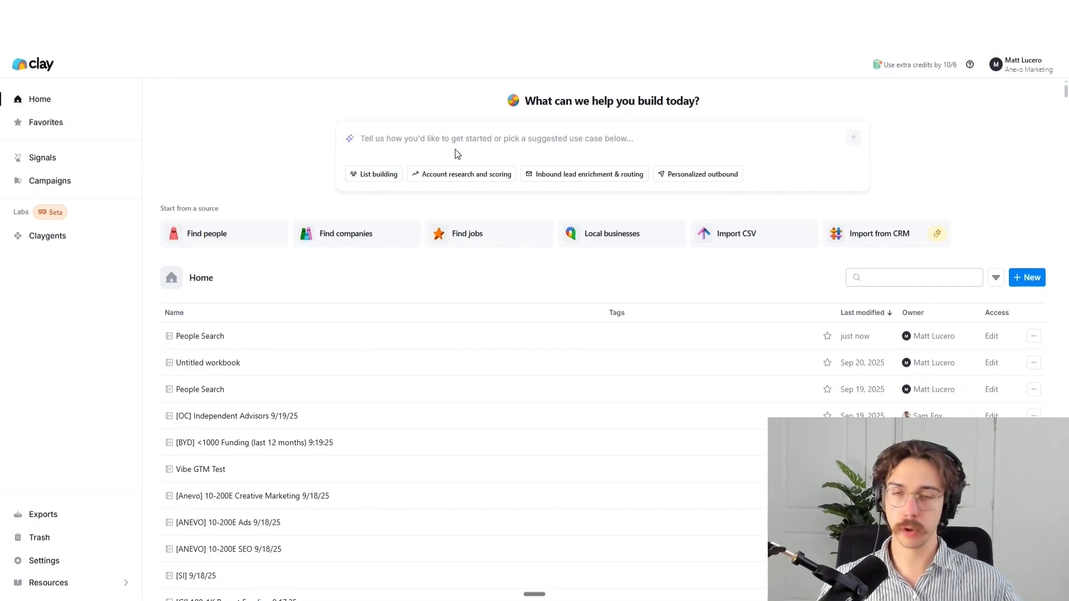
# Step: Ask Sculptor to build a lead list of CEOs at US companies that sell phone cases
pyautogui.write('I')
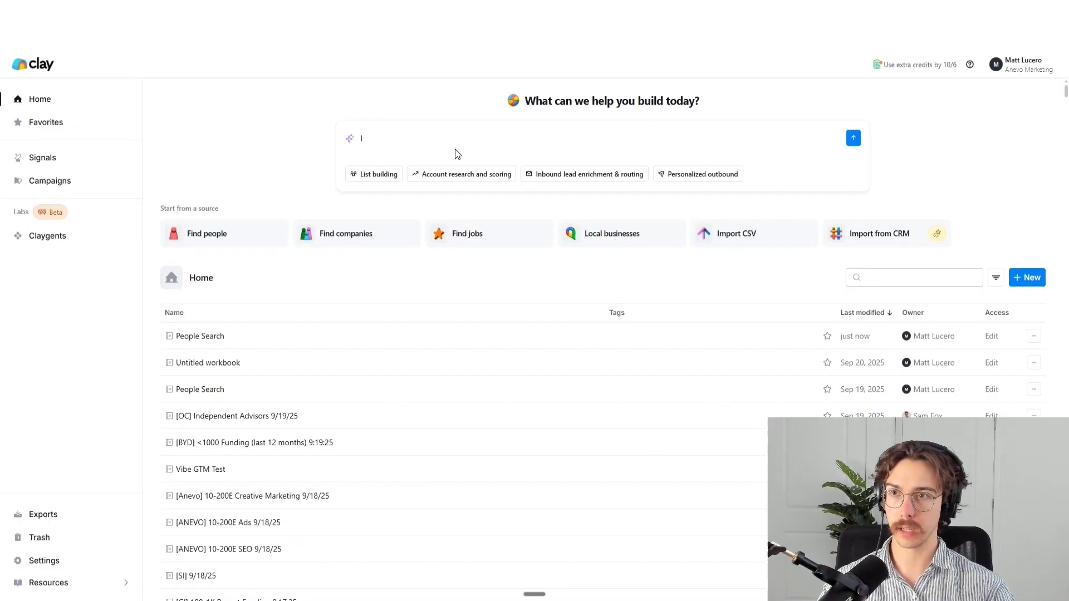
pyautogui.write(' want you to build me a')
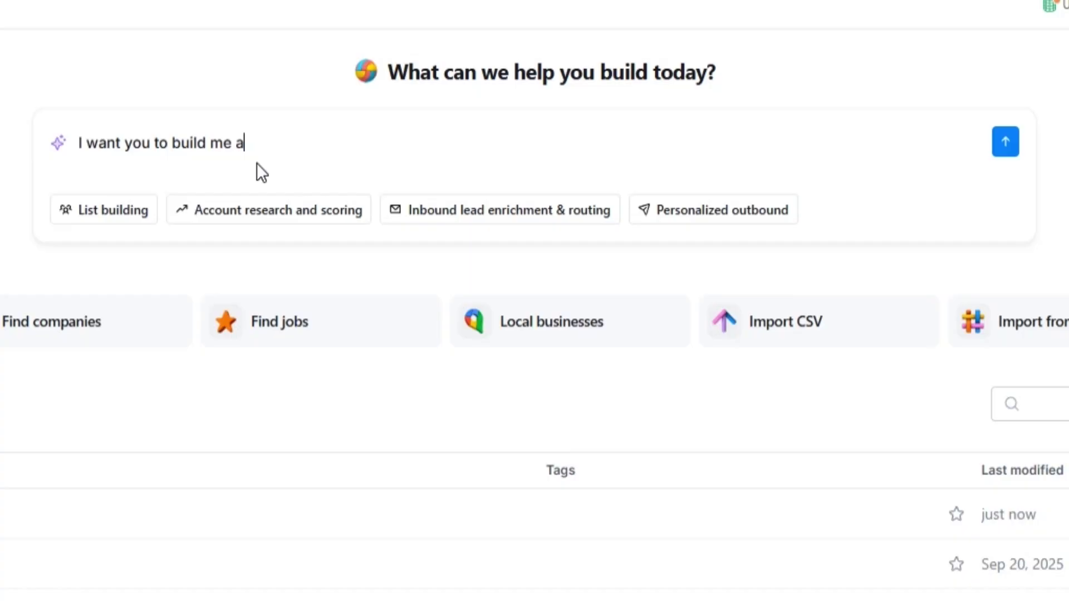
pyautogui.write(' lead list of CEOs at co')
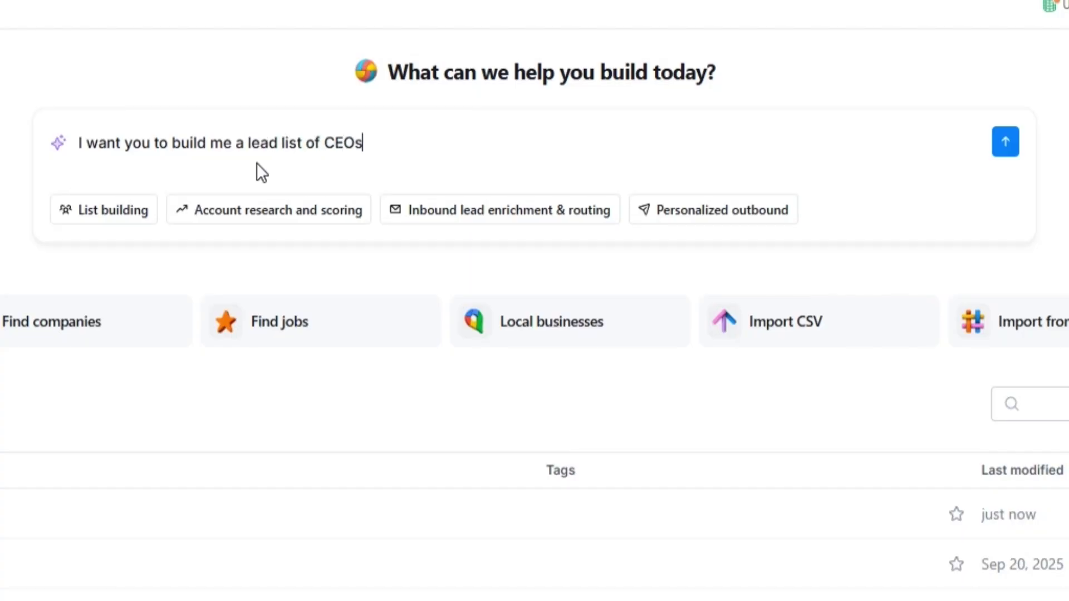
pyautogui.write('mpanies that sell p')
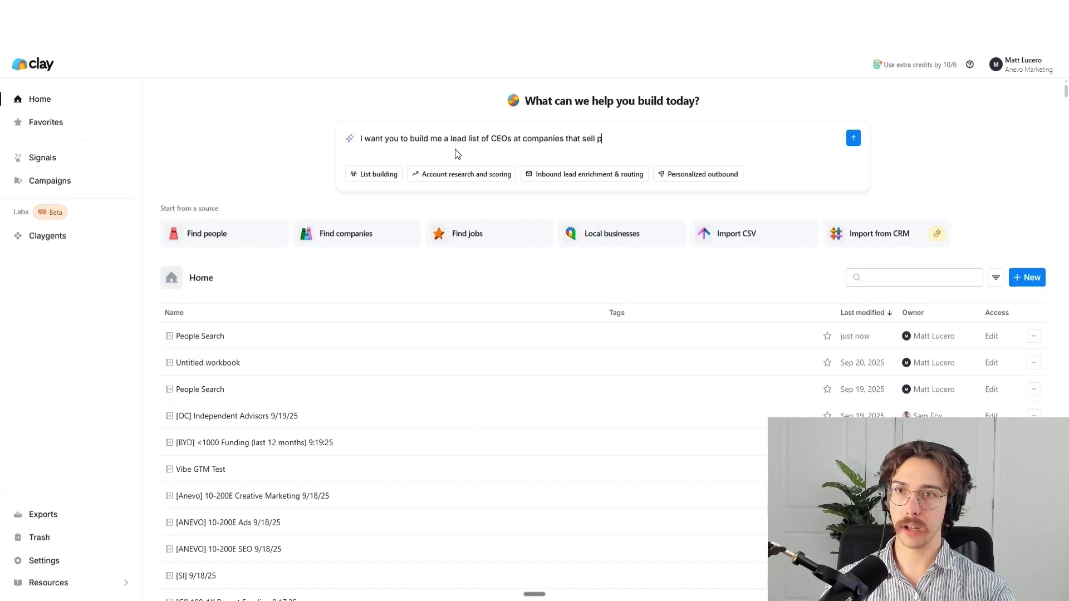
pyautogui.write('hone')
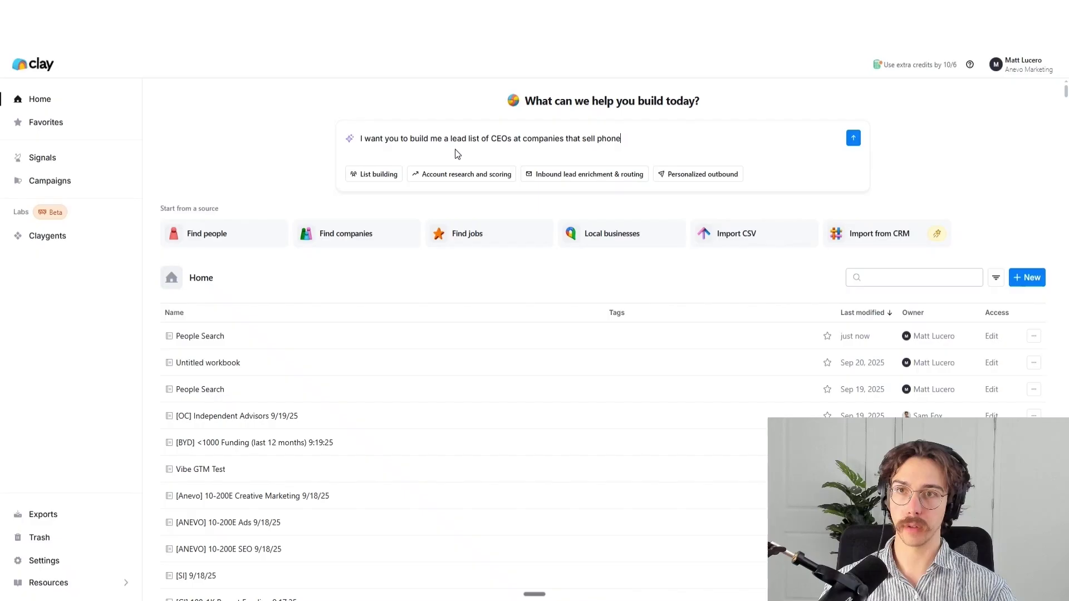
pyautogui.write(' case')
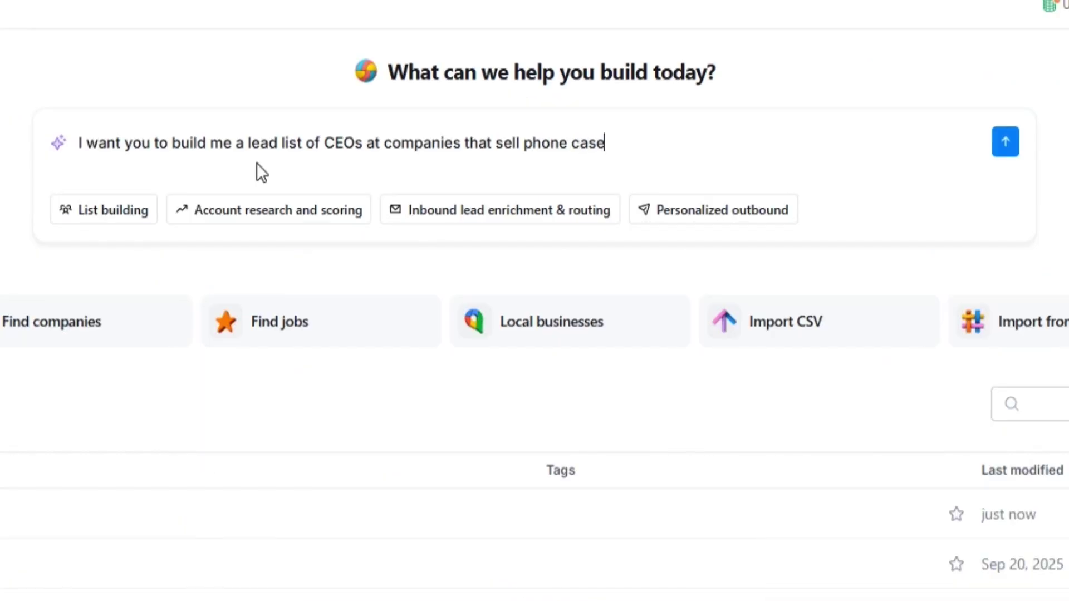
pyautogui.write('s in the US')
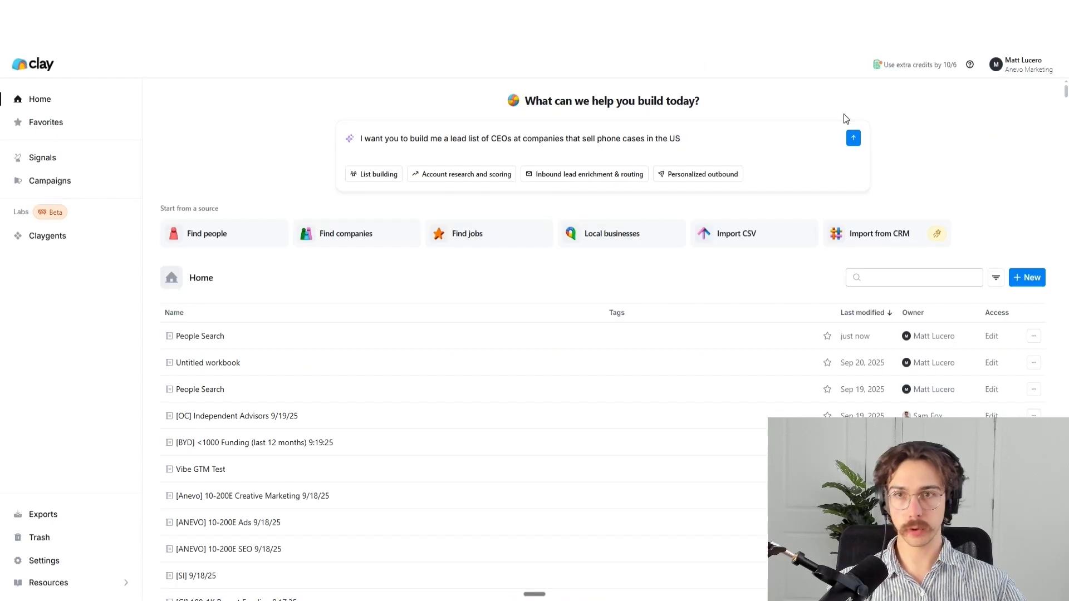
pyautogui.click(852, 136)
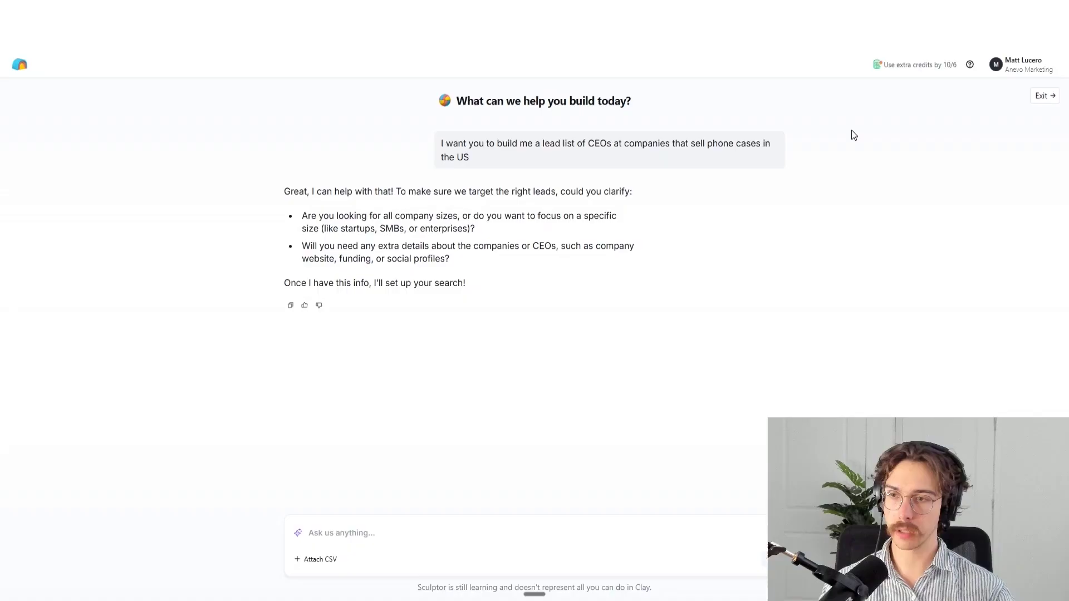
# Step: Reply to Sculptor: all company sizes and no extra details for now
pyautogui.write('All companies sizes and ')
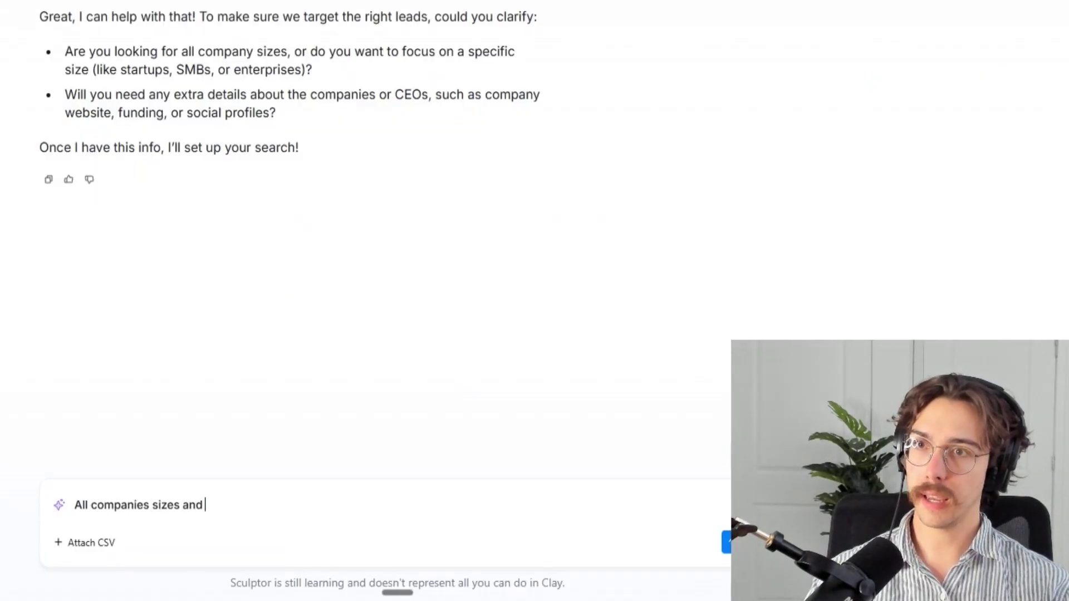
pyautogui.write('no extra details f')
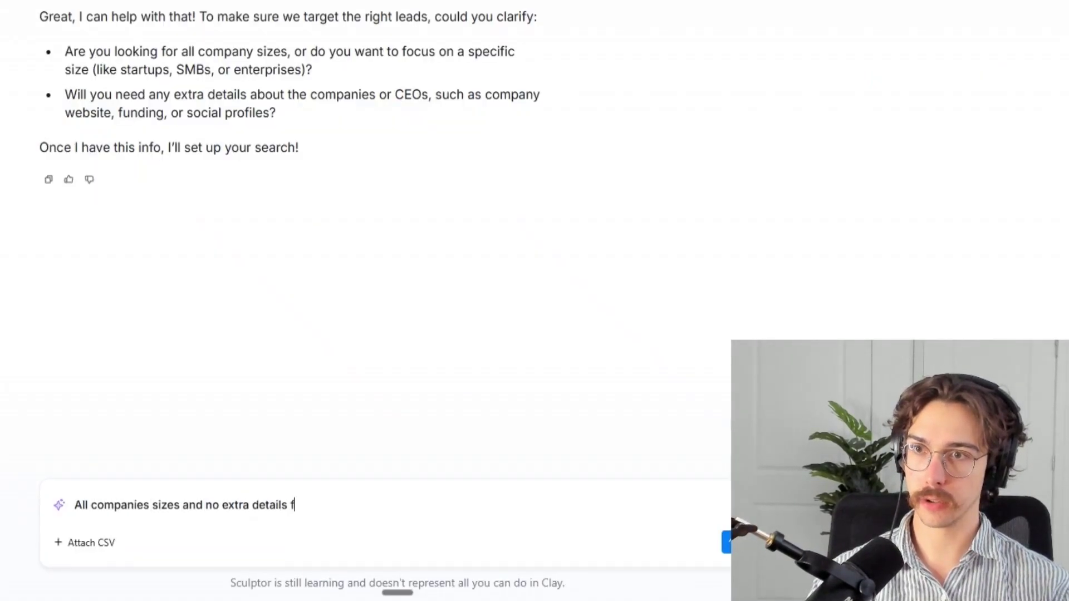
pyautogui.write('or now')
pyautogui.press('Return')
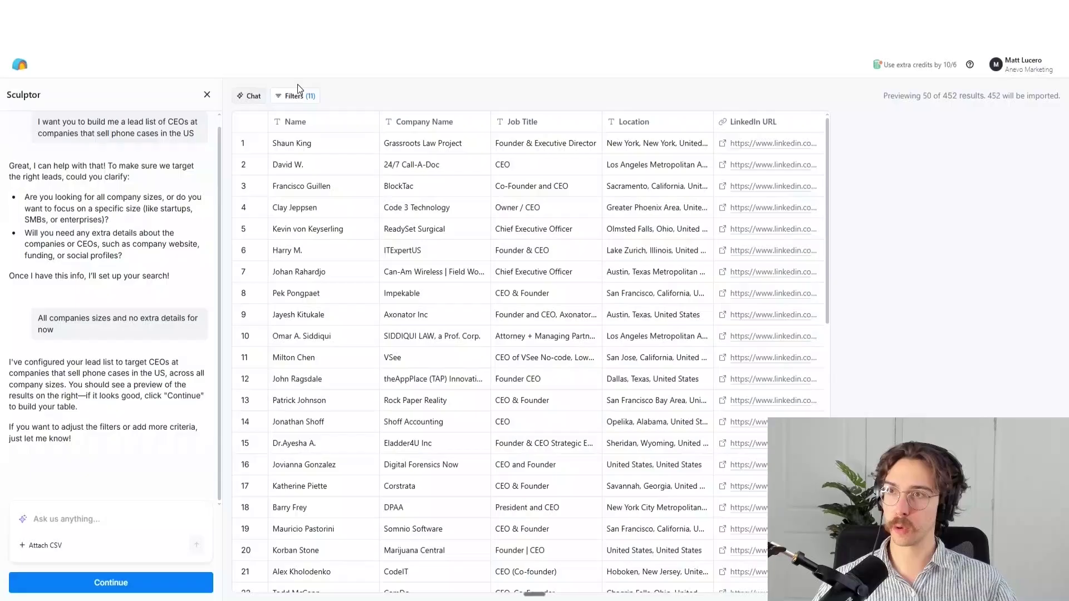
# Step: Review the search filters and Industries list, then build the table from the 452 results
pyautogui.click(296, 94)
pyautogui.click(343, 139)
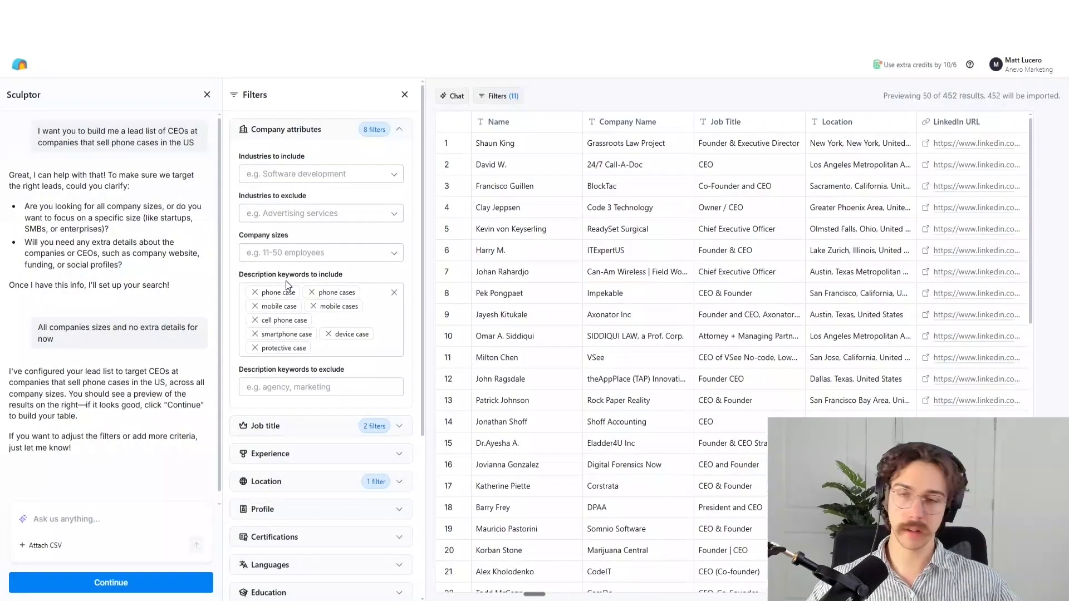
pyautogui.scroll(-1, 202, 324)
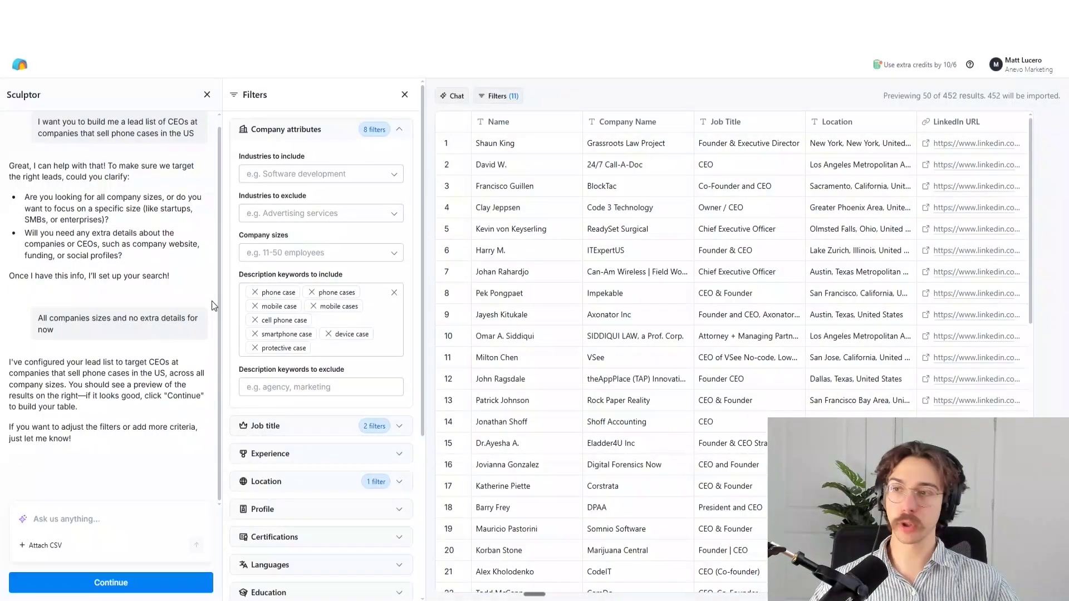
pyautogui.click(325, 176)
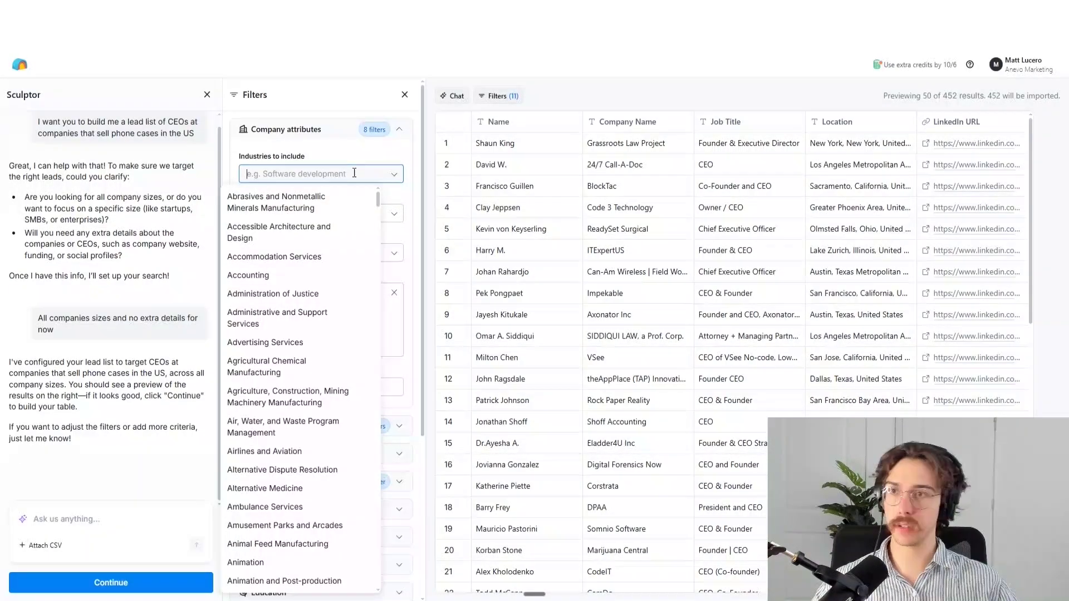
pyautogui.click(359, 155)
pyautogui.scroll(-3, 353, 214)
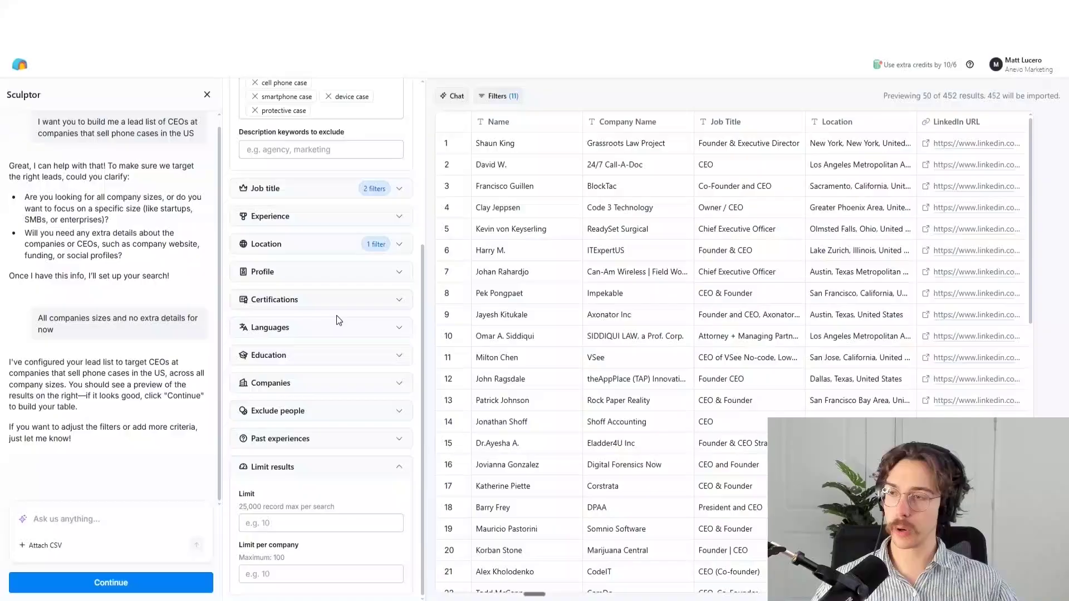
pyautogui.click(169, 581)
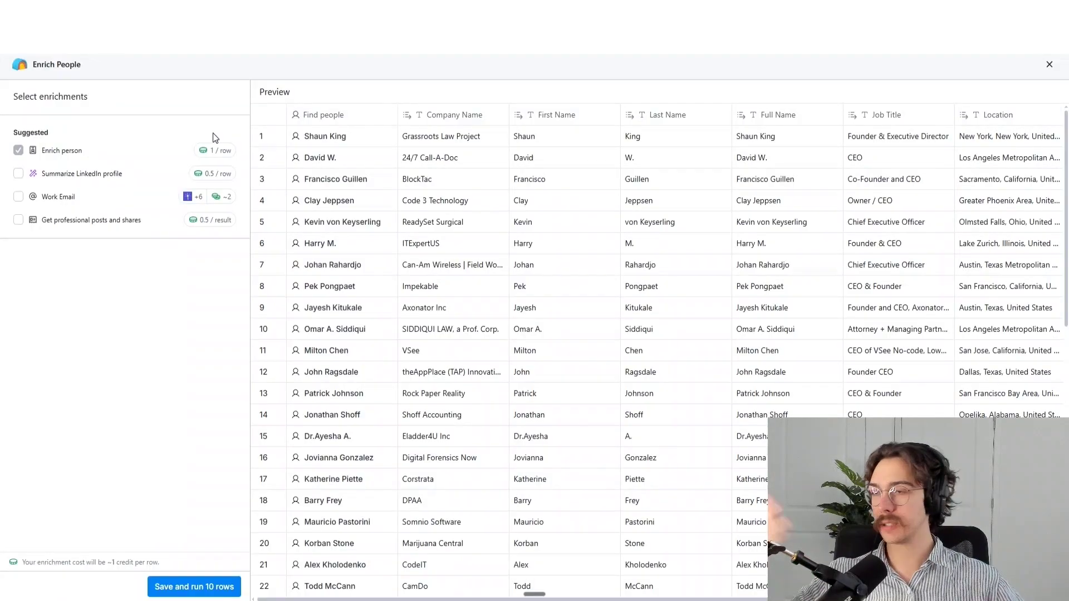
# Step: Add Work Email to the enrichments alongside Enrich person
pyautogui.click(59, 198)
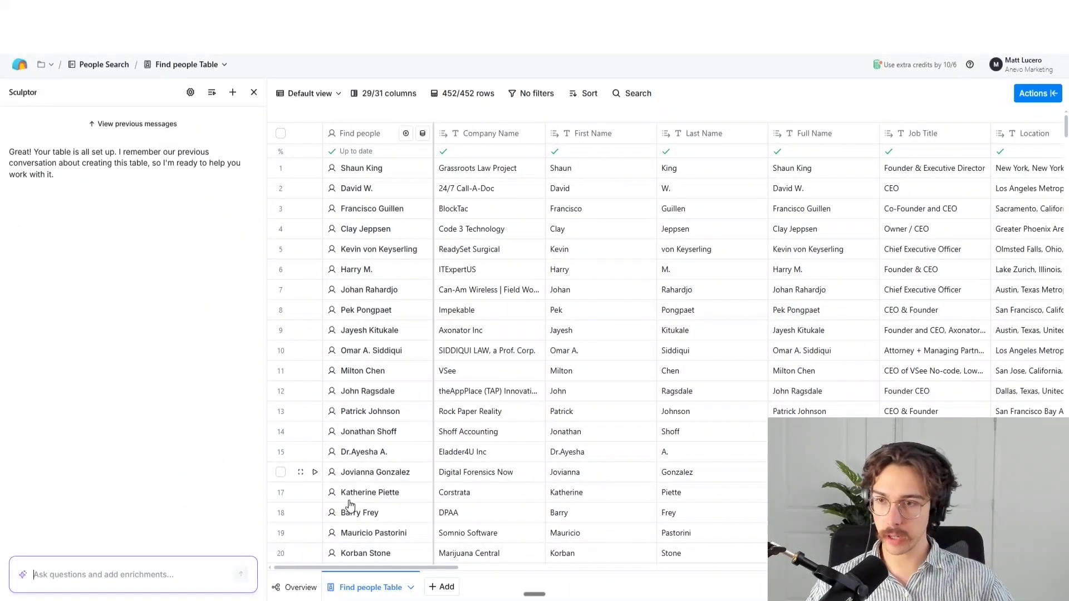
pyautogui.moveTo(422, 567); pyautogui.dragTo(688, 568)
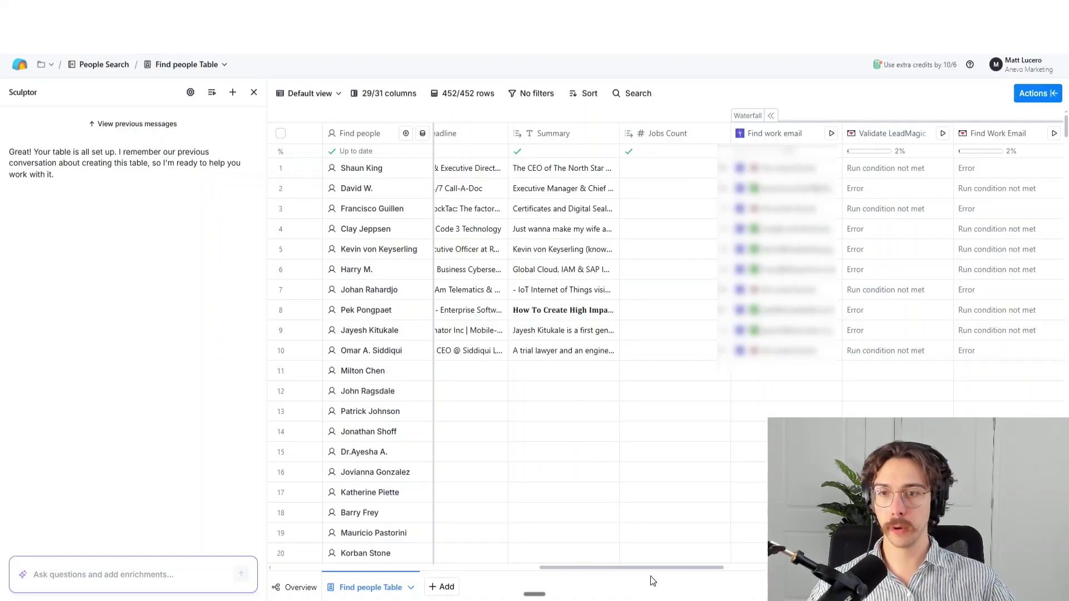
pyautogui.moveTo(649, 567); pyautogui.dragTo(1002, 573)
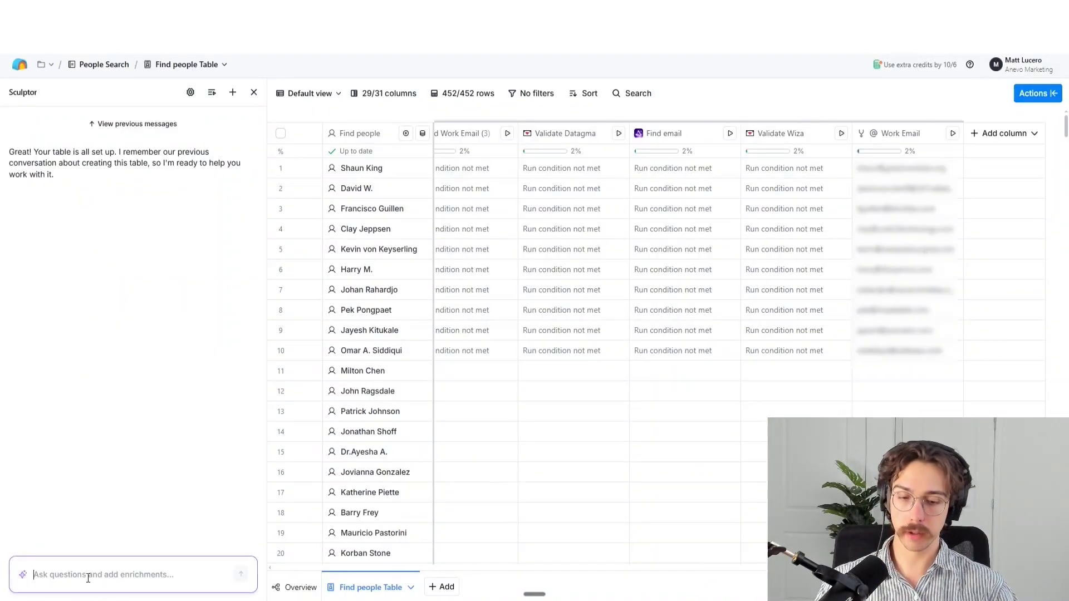
# Step: Ask Sculptor for a Claygent prompt and enrichment checking whether leads' companies sell phone cases
pyautogui.write('I want you to hel')
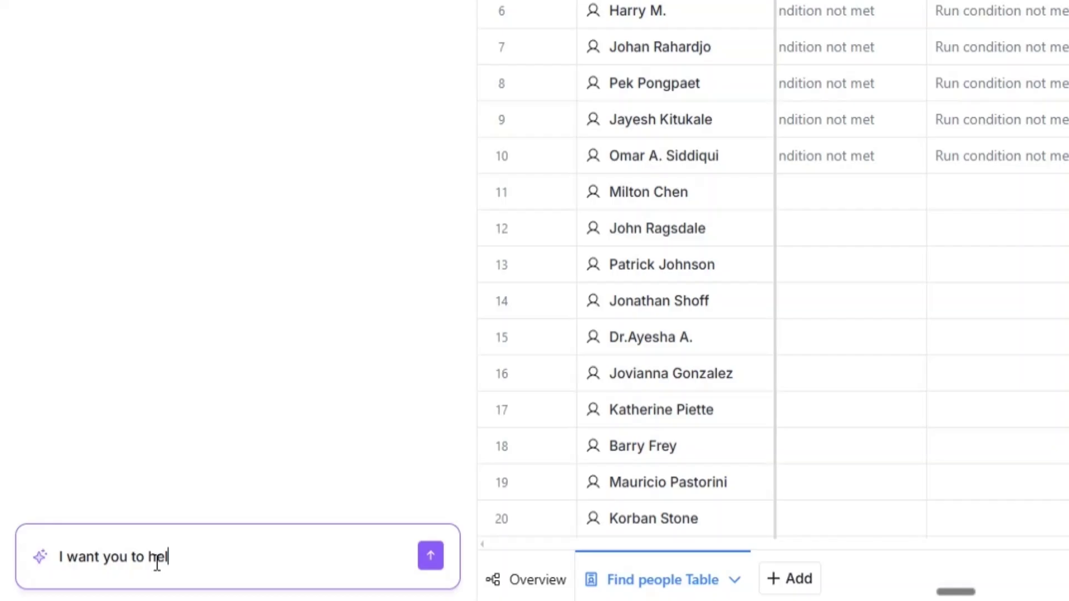
pyautogui.write('p me build a ')
pyautogui.write(' AI ')
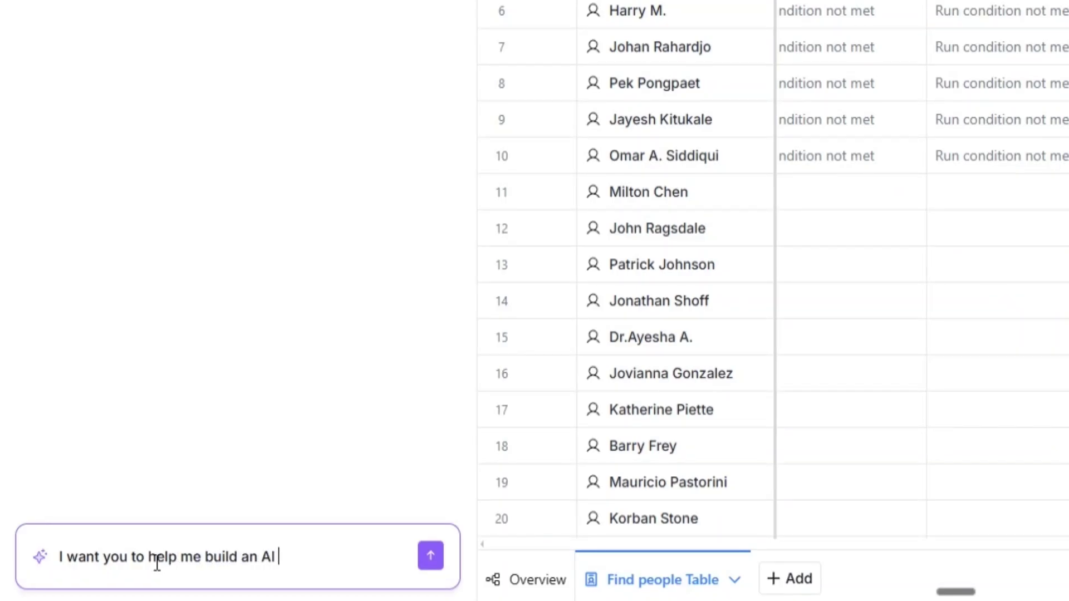
pyautogui.write('prompt to see if th')
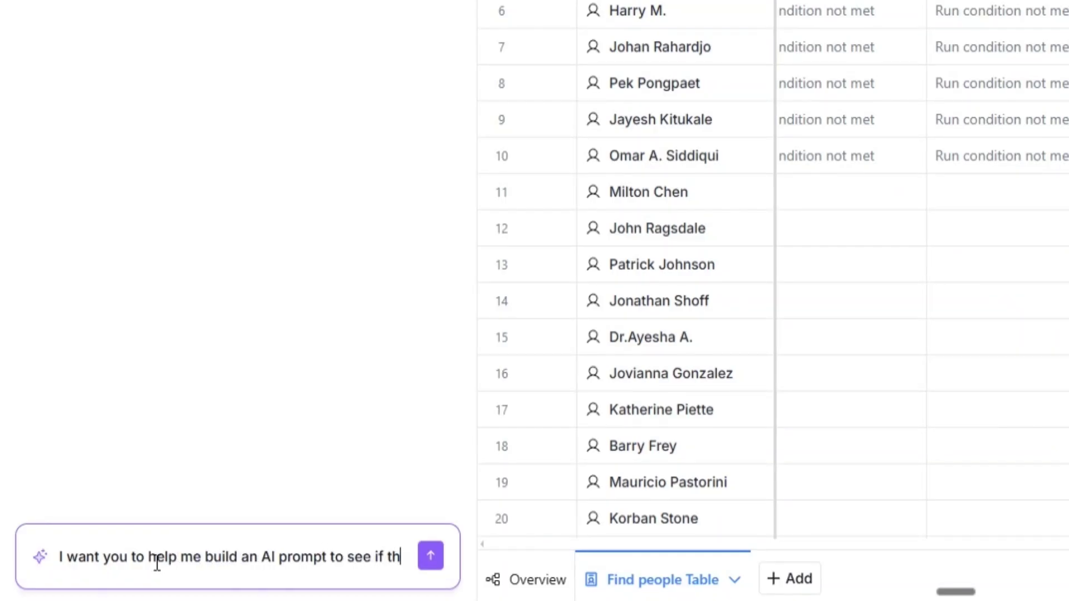
pyautogui.write('ese leads actually w')
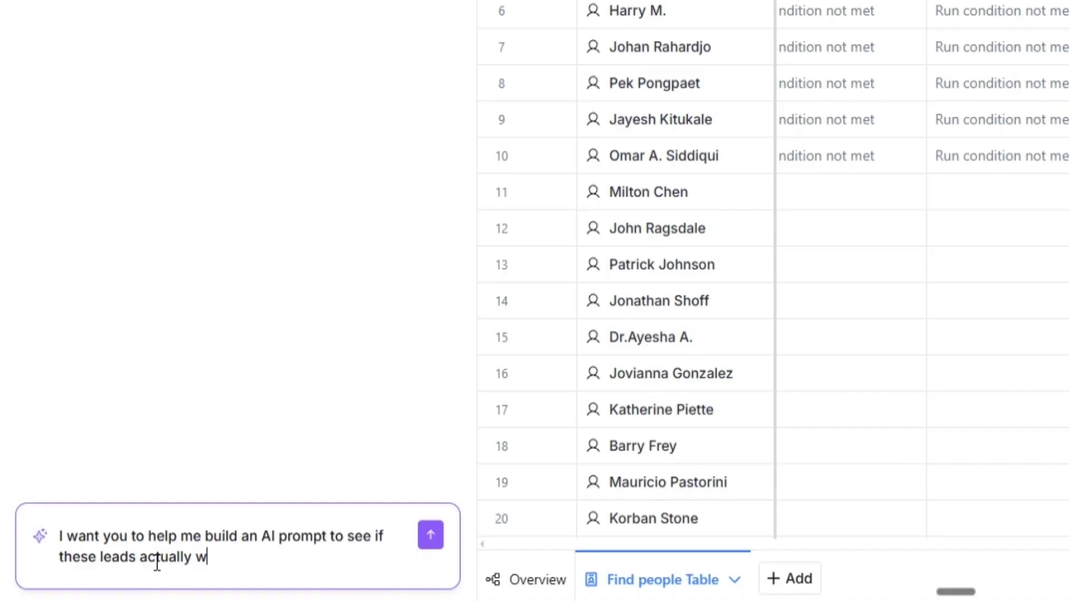
pyautogui.write('ork at companies that')
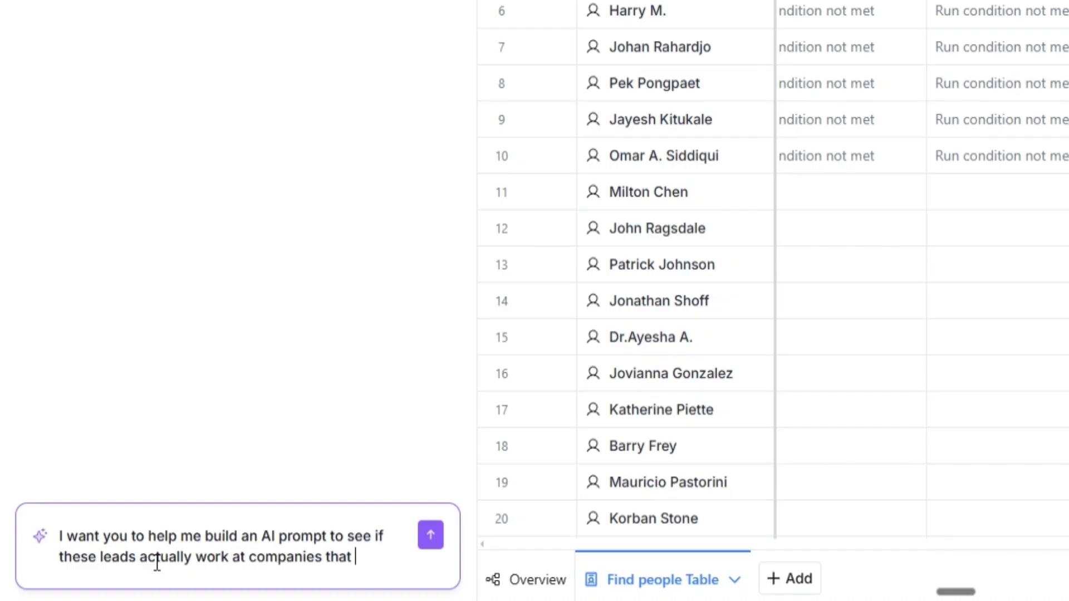
pyautogui.write(' sell phone cases using ')
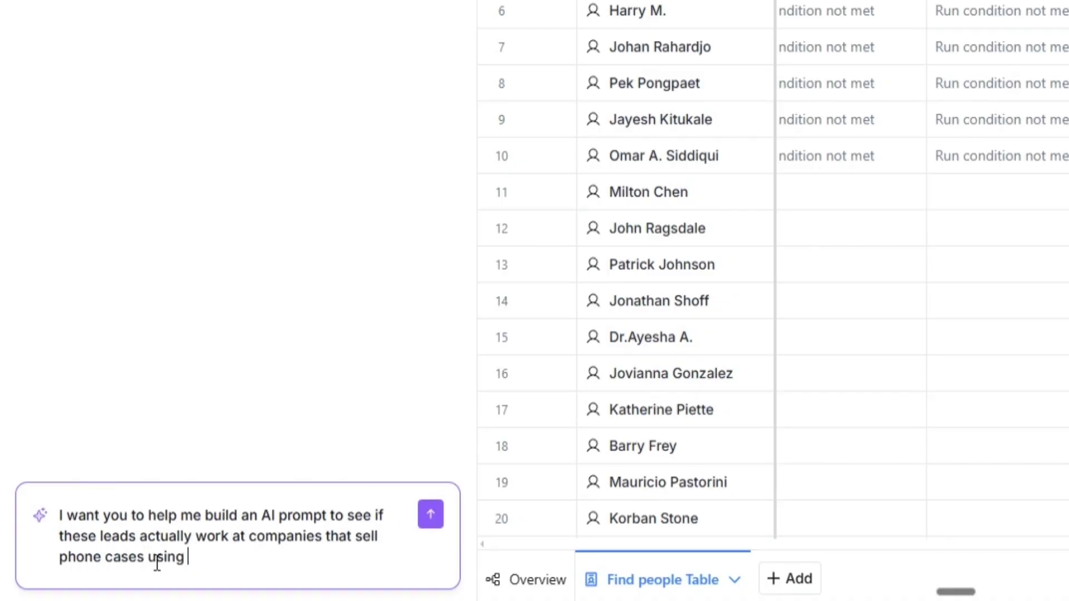
pyautogui.write('Claygent')
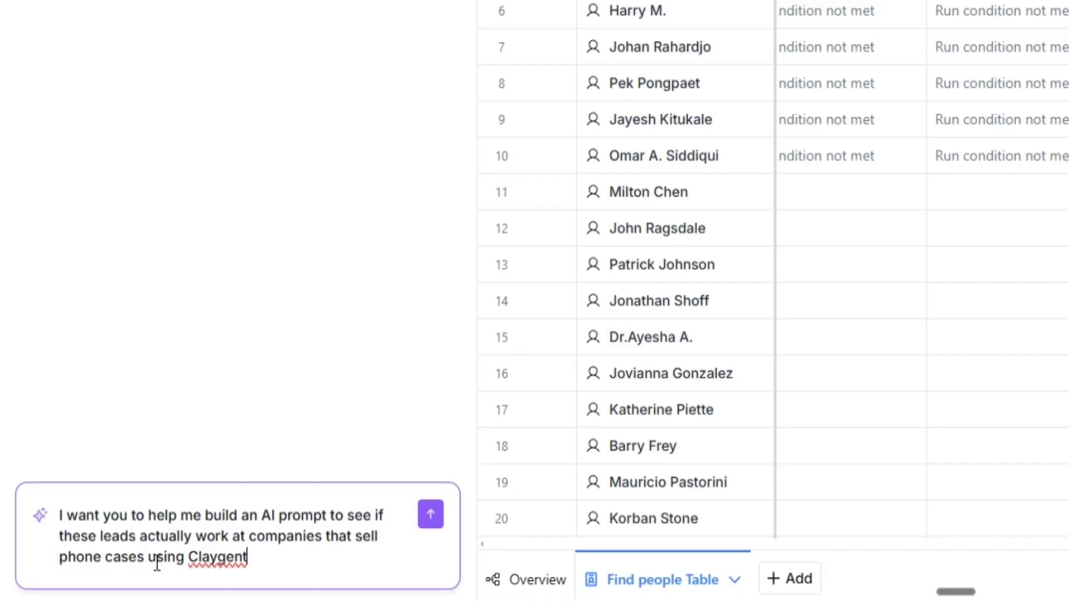
pyautogui.write('. Please help me put to')
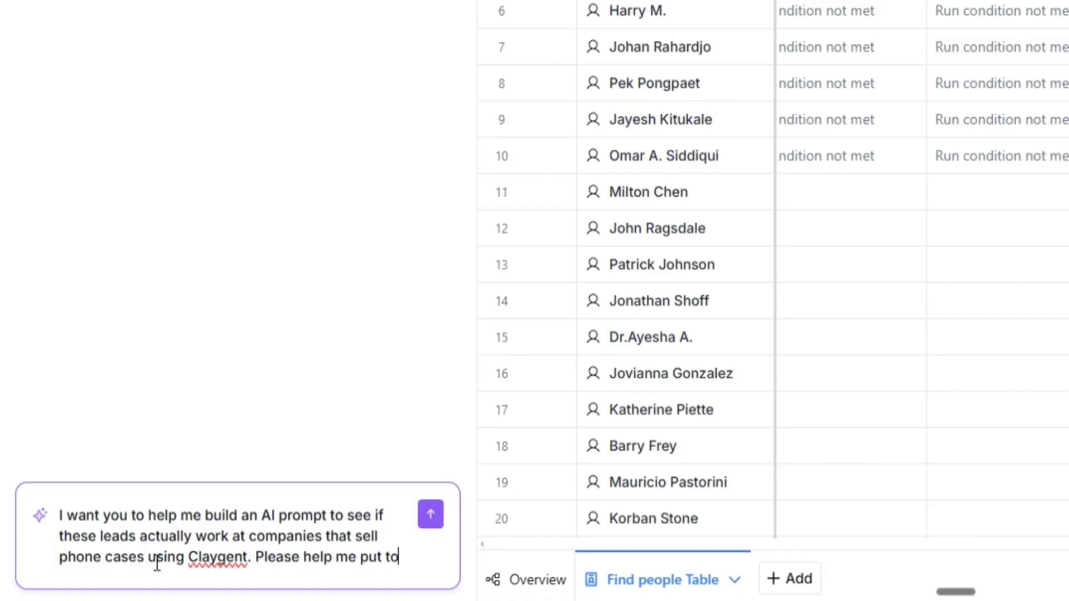
pyautogui.write('gether the prompt an e')
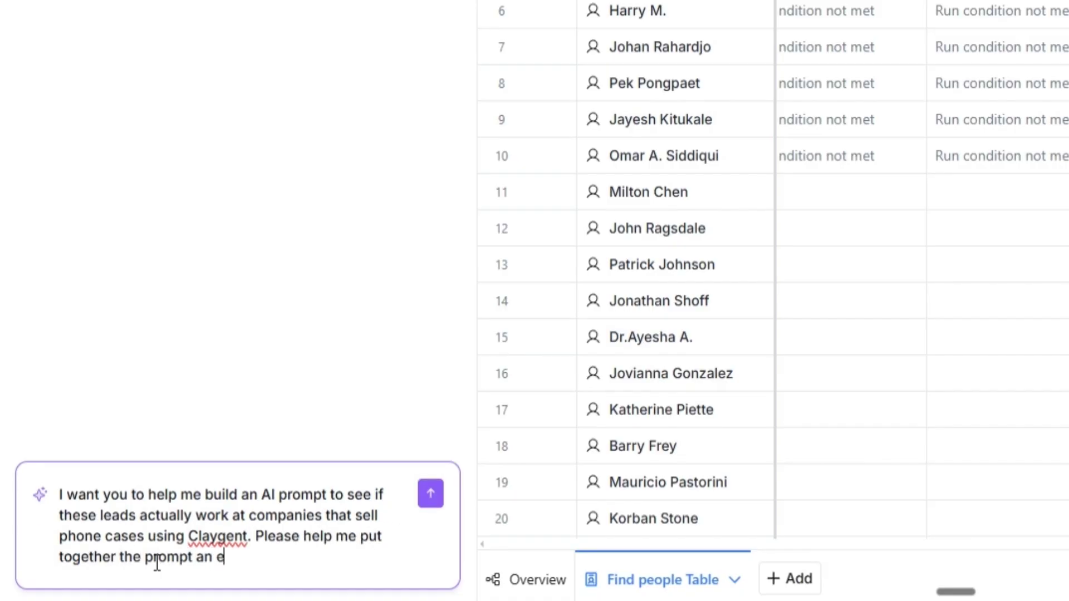
pyautogui.press('BackSpace')
pyautogui.press('BackSpace')
pyautogui.write('d enrichment')
pyautogui.press('Return')
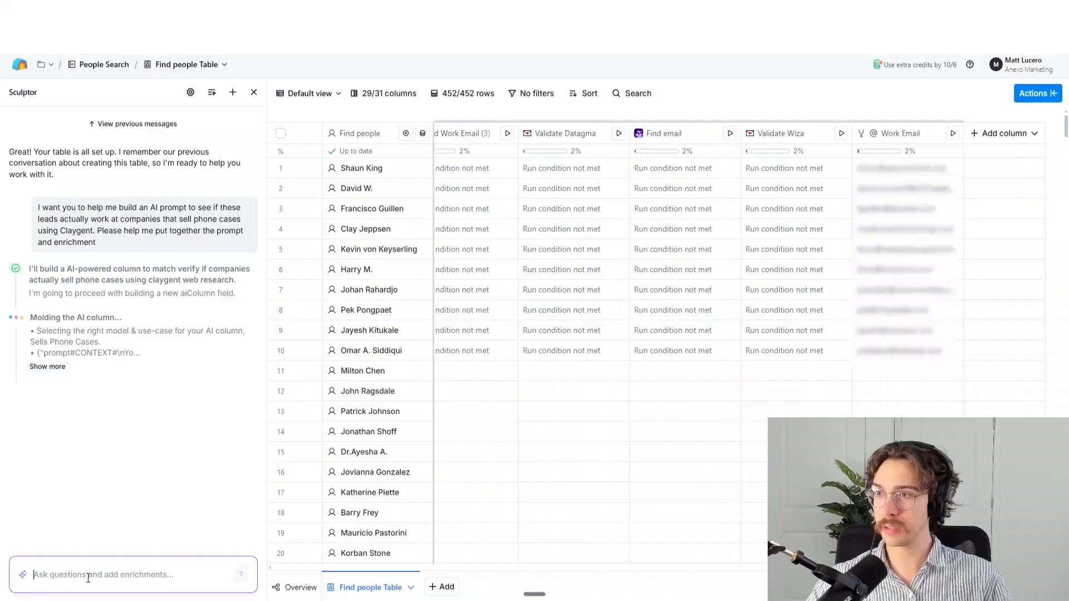
# Step: Expand Sculptor's drafted prompt and add the Sells Phone Cases column to the table
pyautogui.click(53, 367)
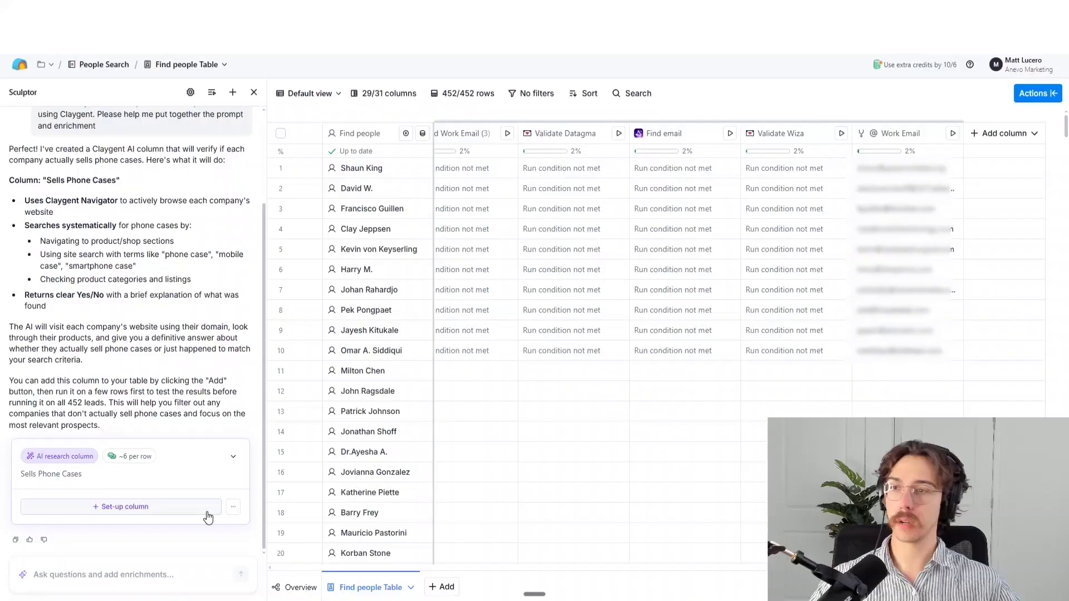
pyautogui.click(207, 509)
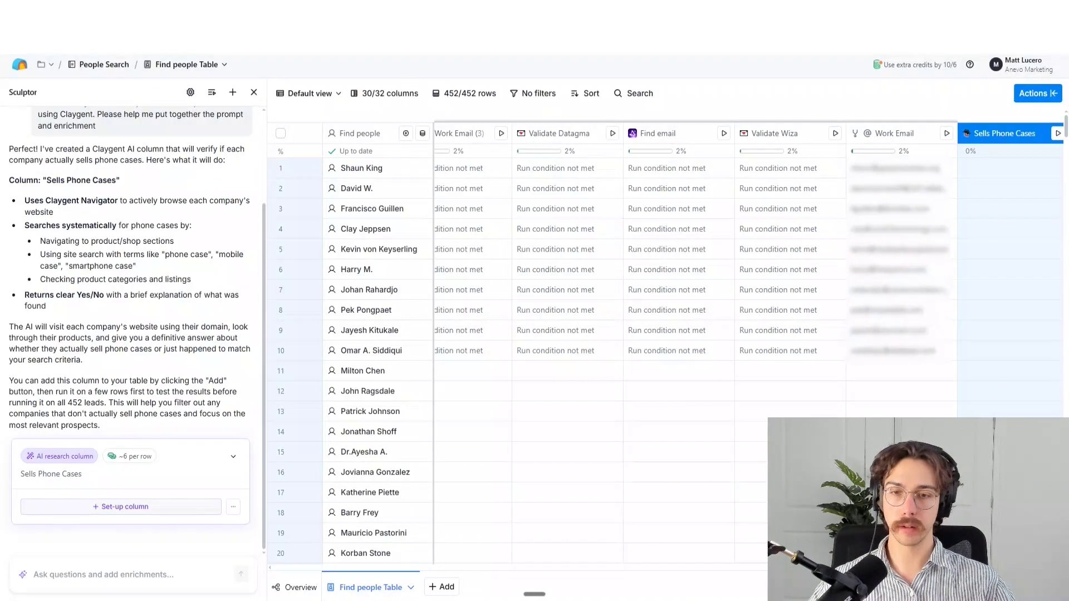
pyautogui.hscroll(3, 747, 566)
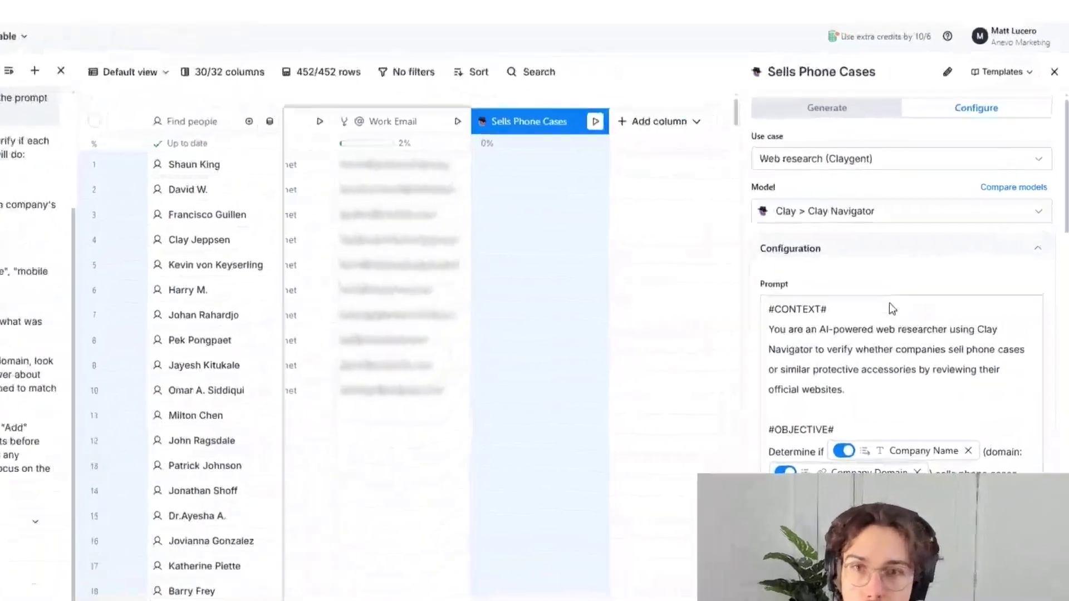
# Step: Review the Sells Phone Cases prompt, highlighting the phone-case wording in its objective
pyautogui.scroll(-5, 880, 390)
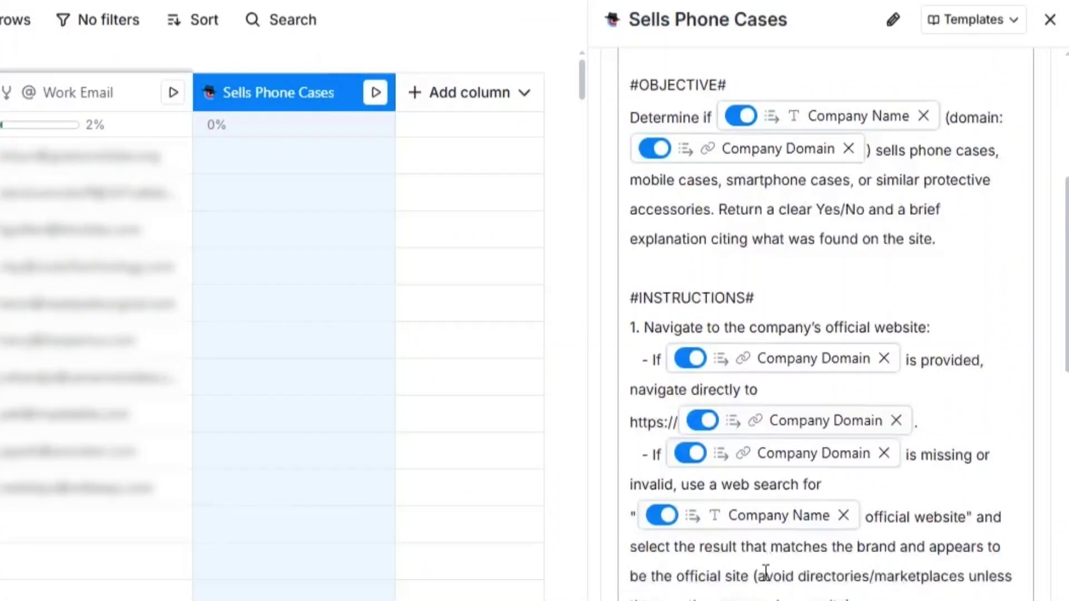
pyautogui.scroll(-10, 766, 572)
pyautogui.scroll(14, 783, 477)
pyautogui.scroll(2, 839, 442)
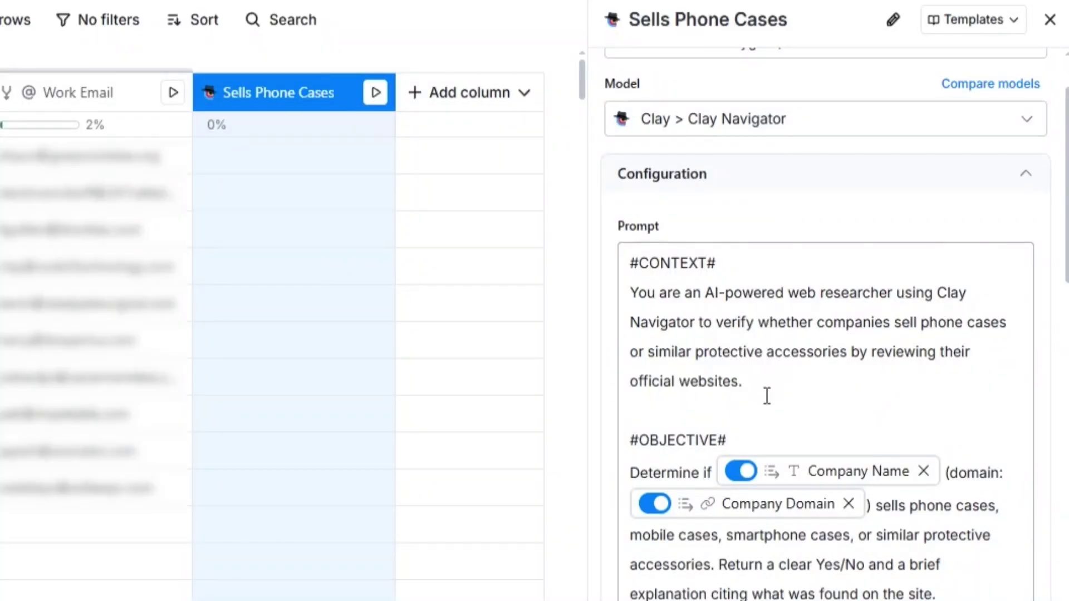
pyautogui.scroll(-2, 747, 379)
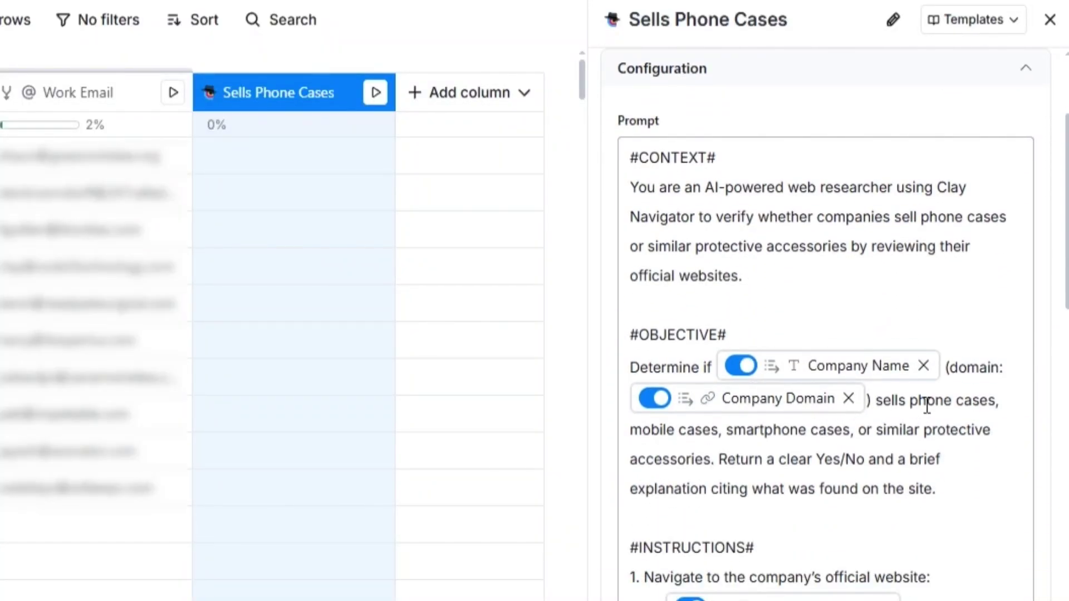
pyautogui.moveTo(891, 398); pyautogui.dragTo(946, 429)
pyautogui.scroll(-15, 832, 469)
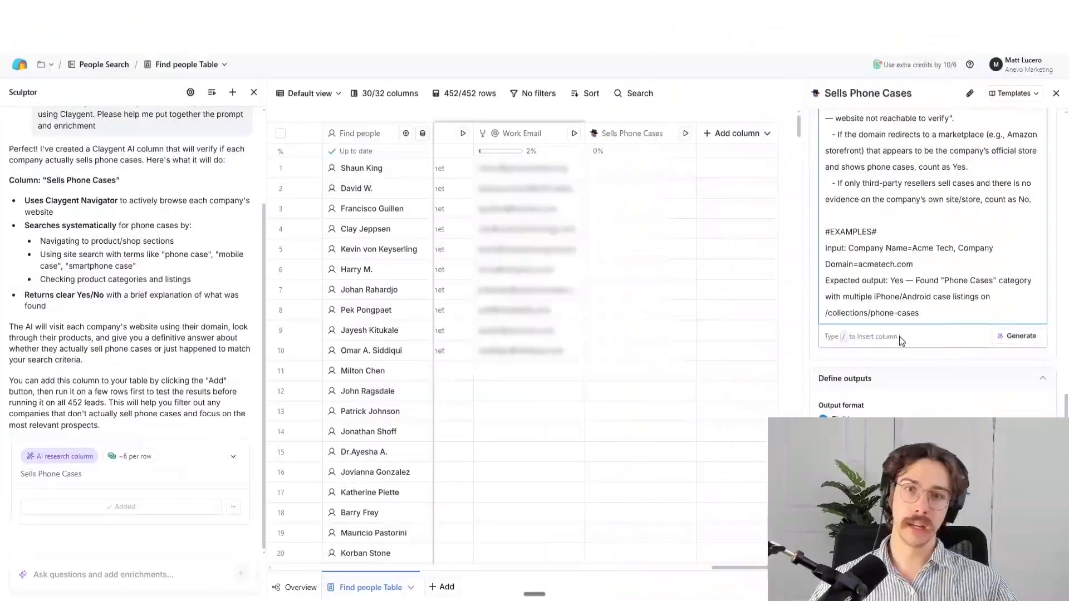
pyautogui.scroll(5, 900, 336)
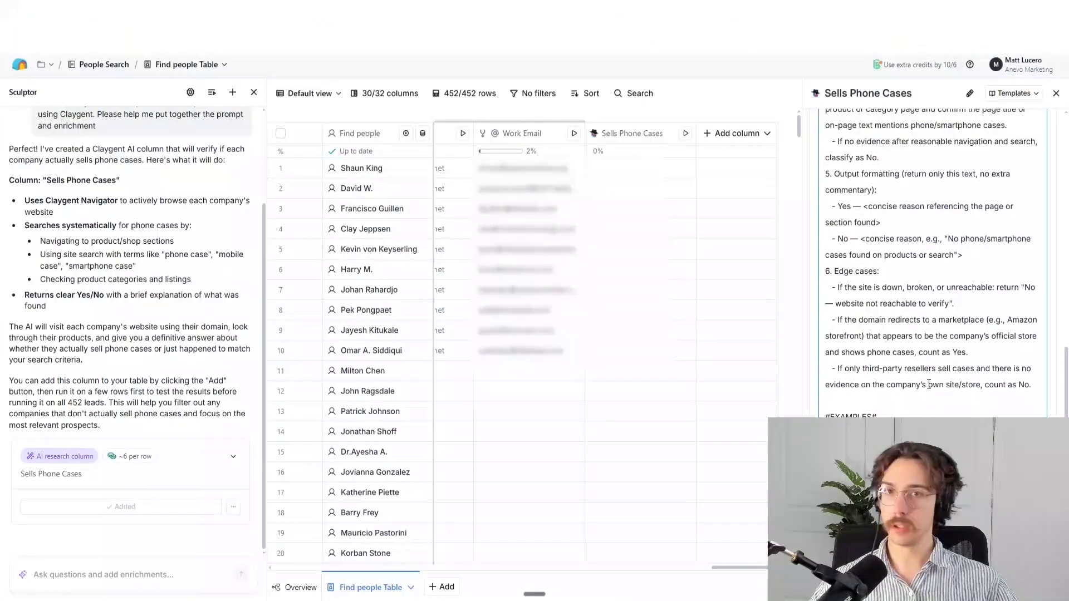
pyautogui.click(991, 581)
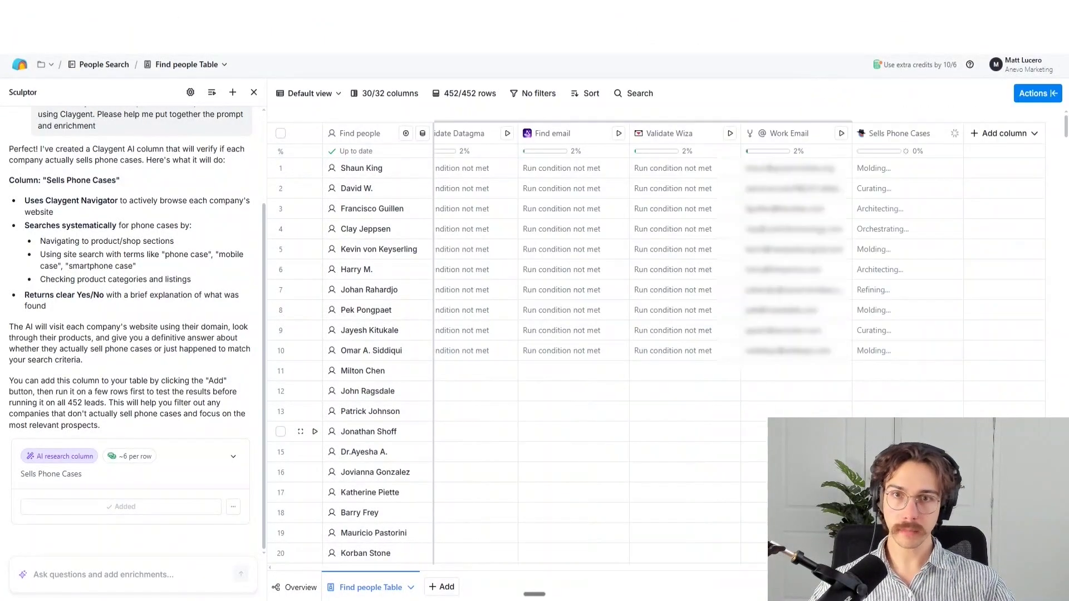
pyautogui.click(899, 133)
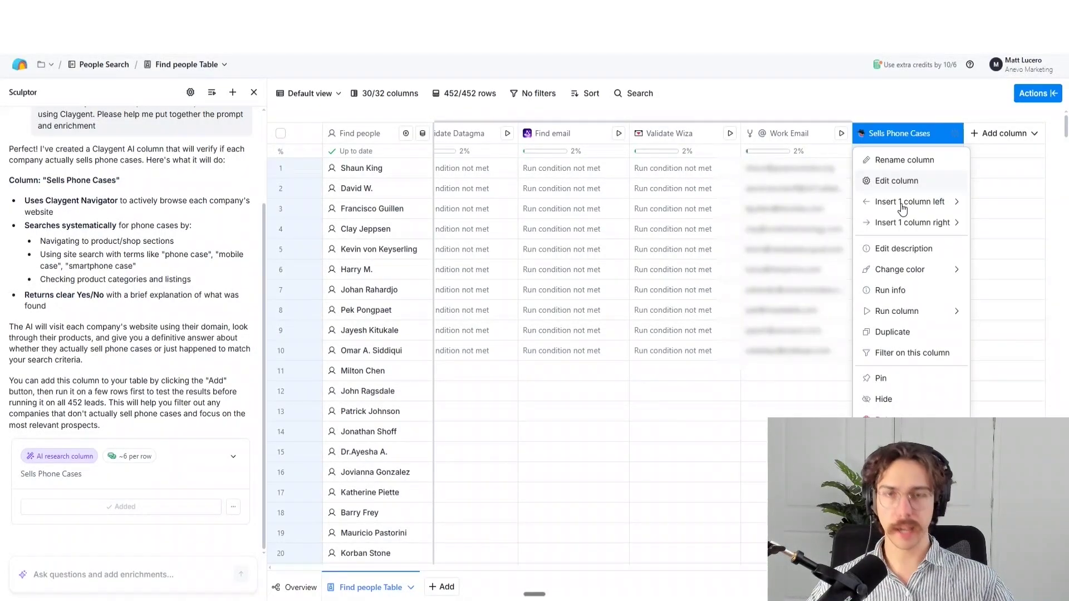
pyautogui.click(905, 179)
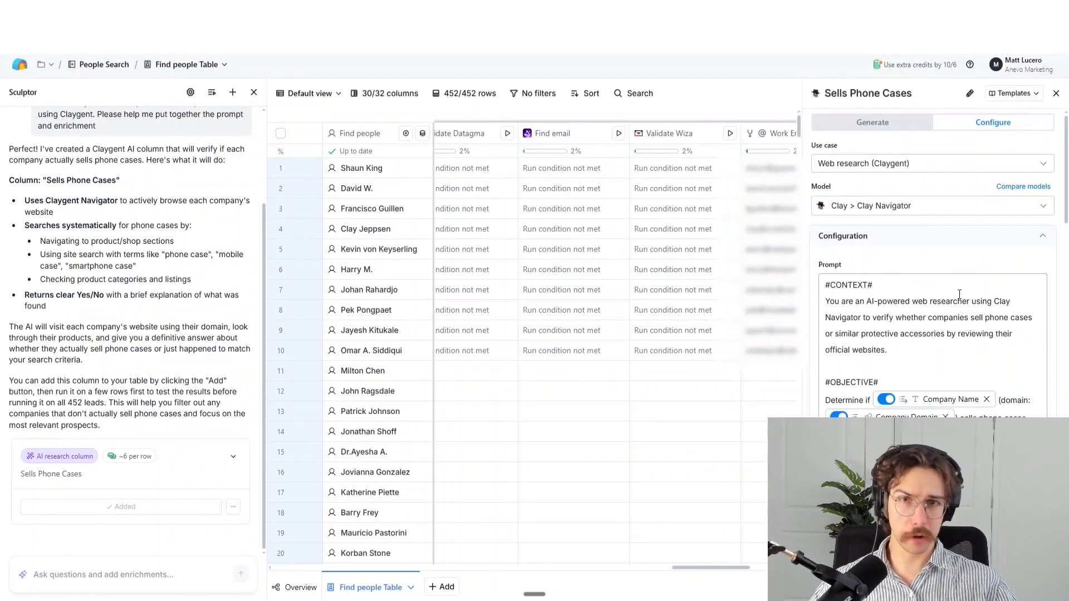
pyautogui.click(879, 209)
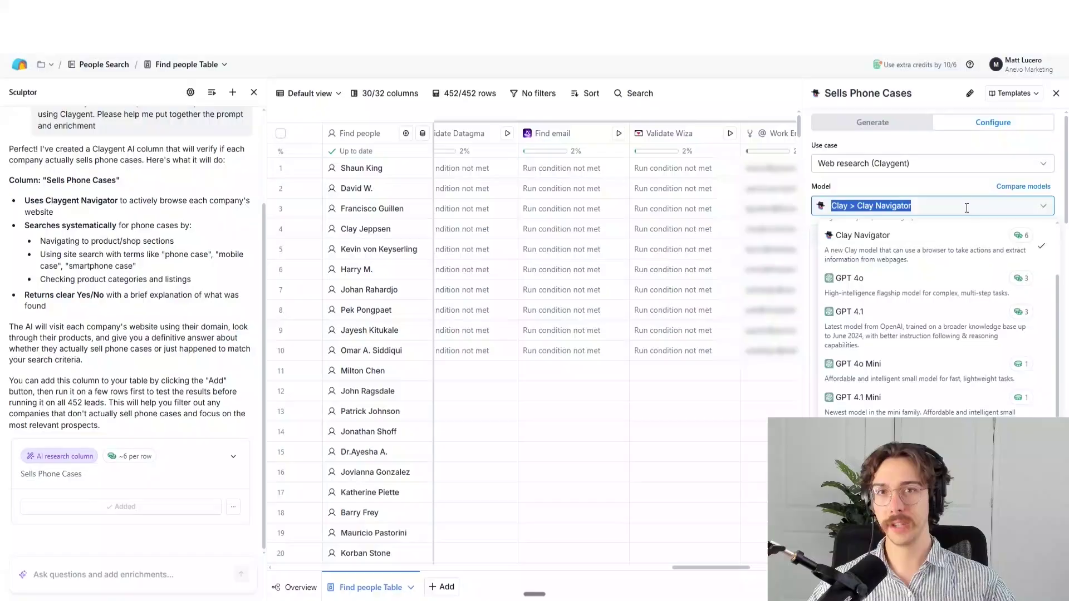
pyautogui.scroll(-5, 970, 310)
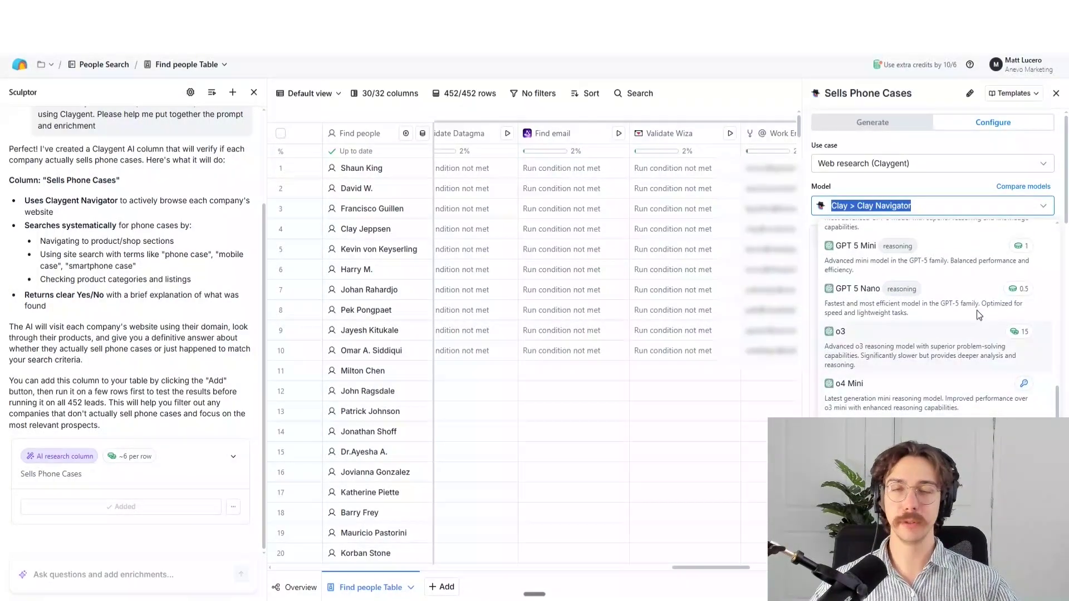
pyautogui.click(927, 185)
pyautogui.click(1056, 93)
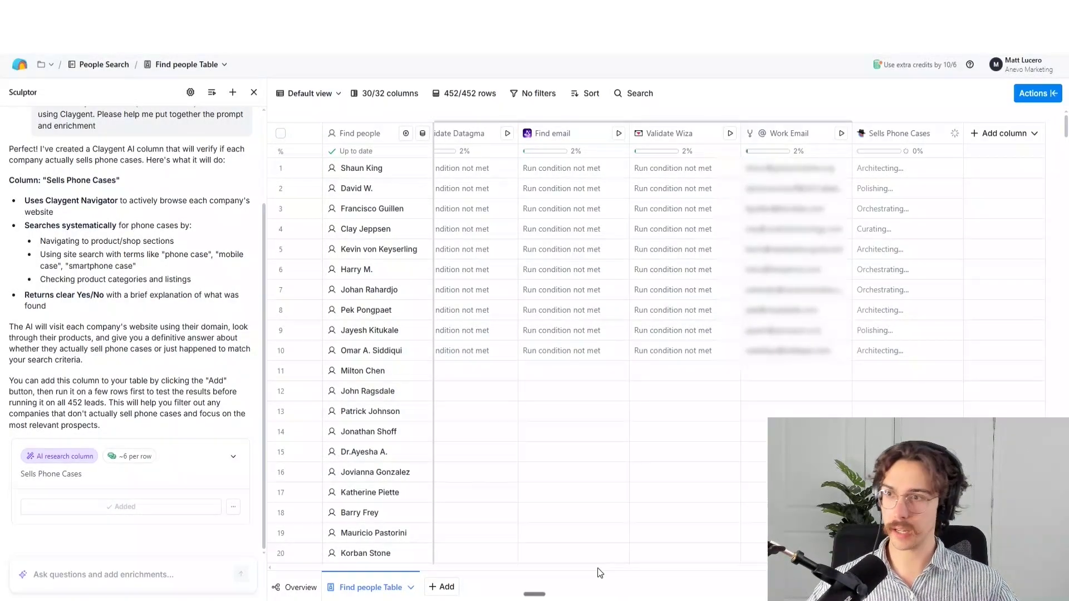
pyautogui.scroll(3, 168, 455)
pyautogui.scroll(-3, 175, 478)
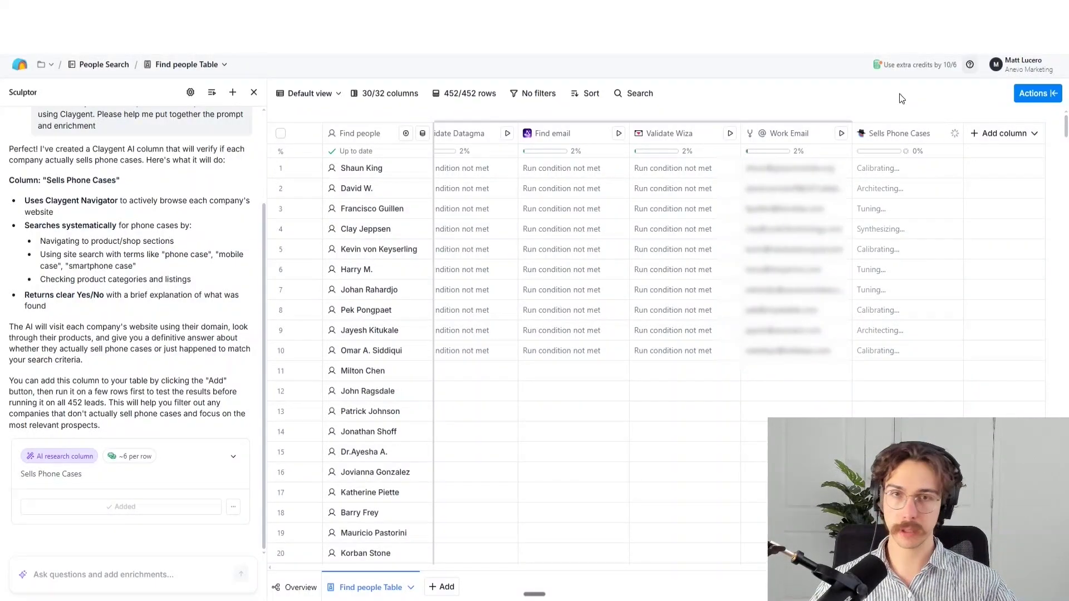
# Step: Close Sculptor and check row 10's Sells Phone Cases result: No — Law firm site
pyautogui.click(254, 95)
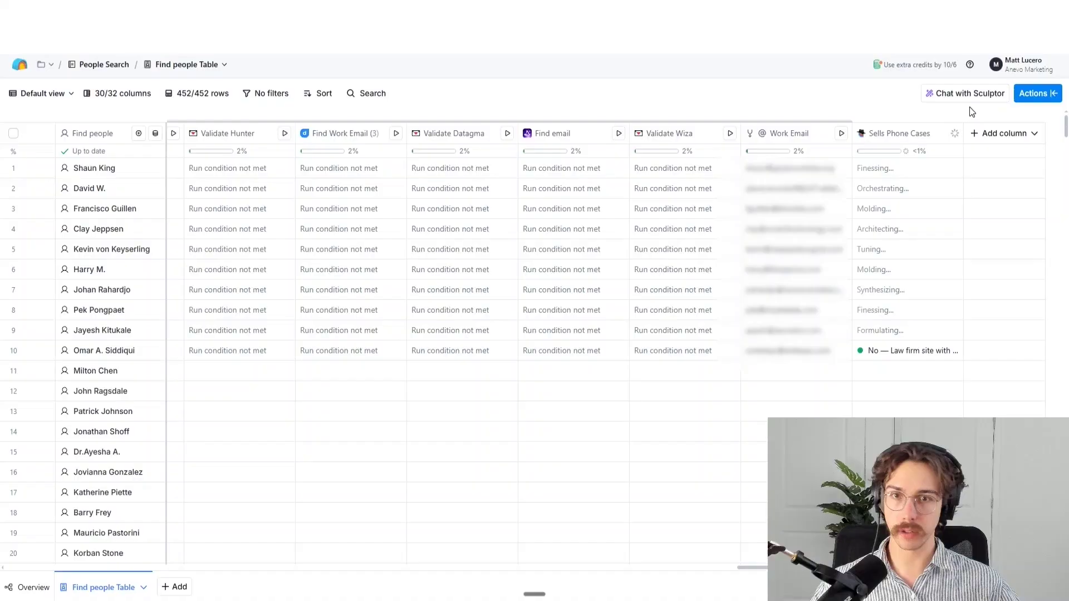
pyautogui.click(891, 351)
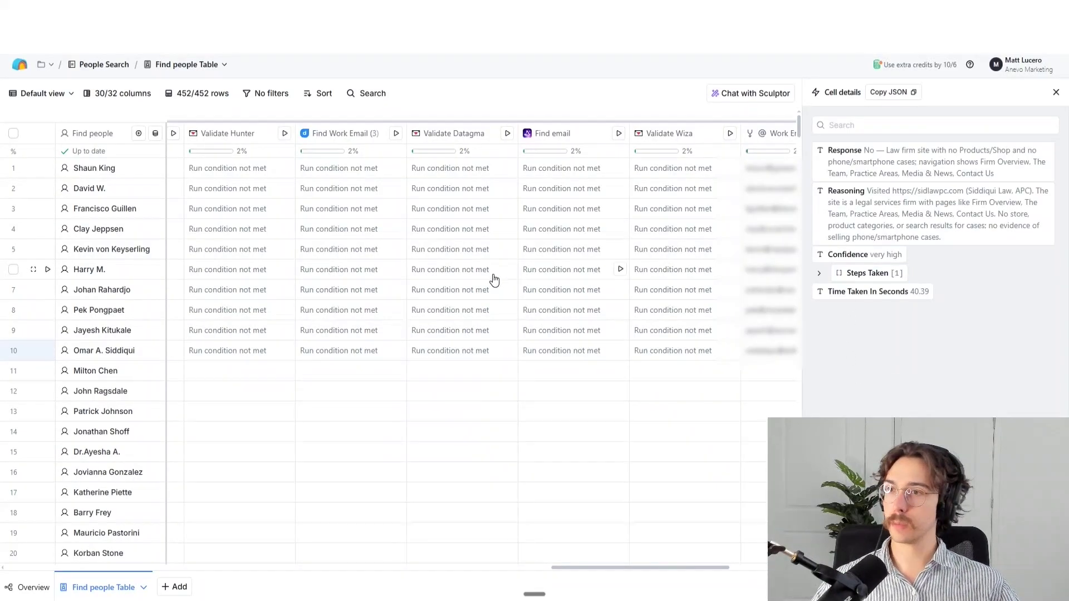
pyautogui.click(1056, 92)
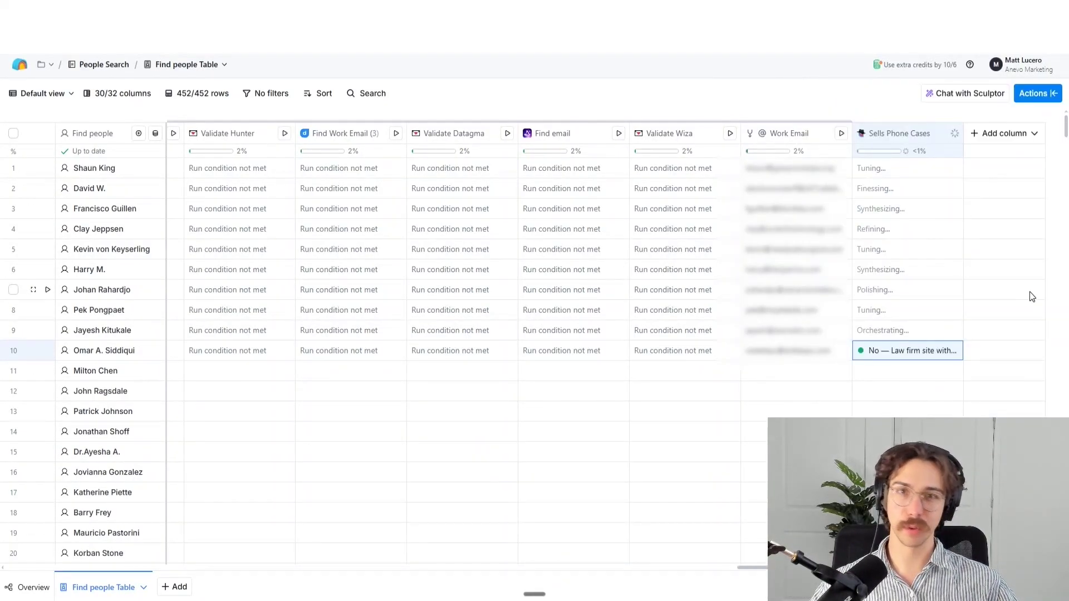